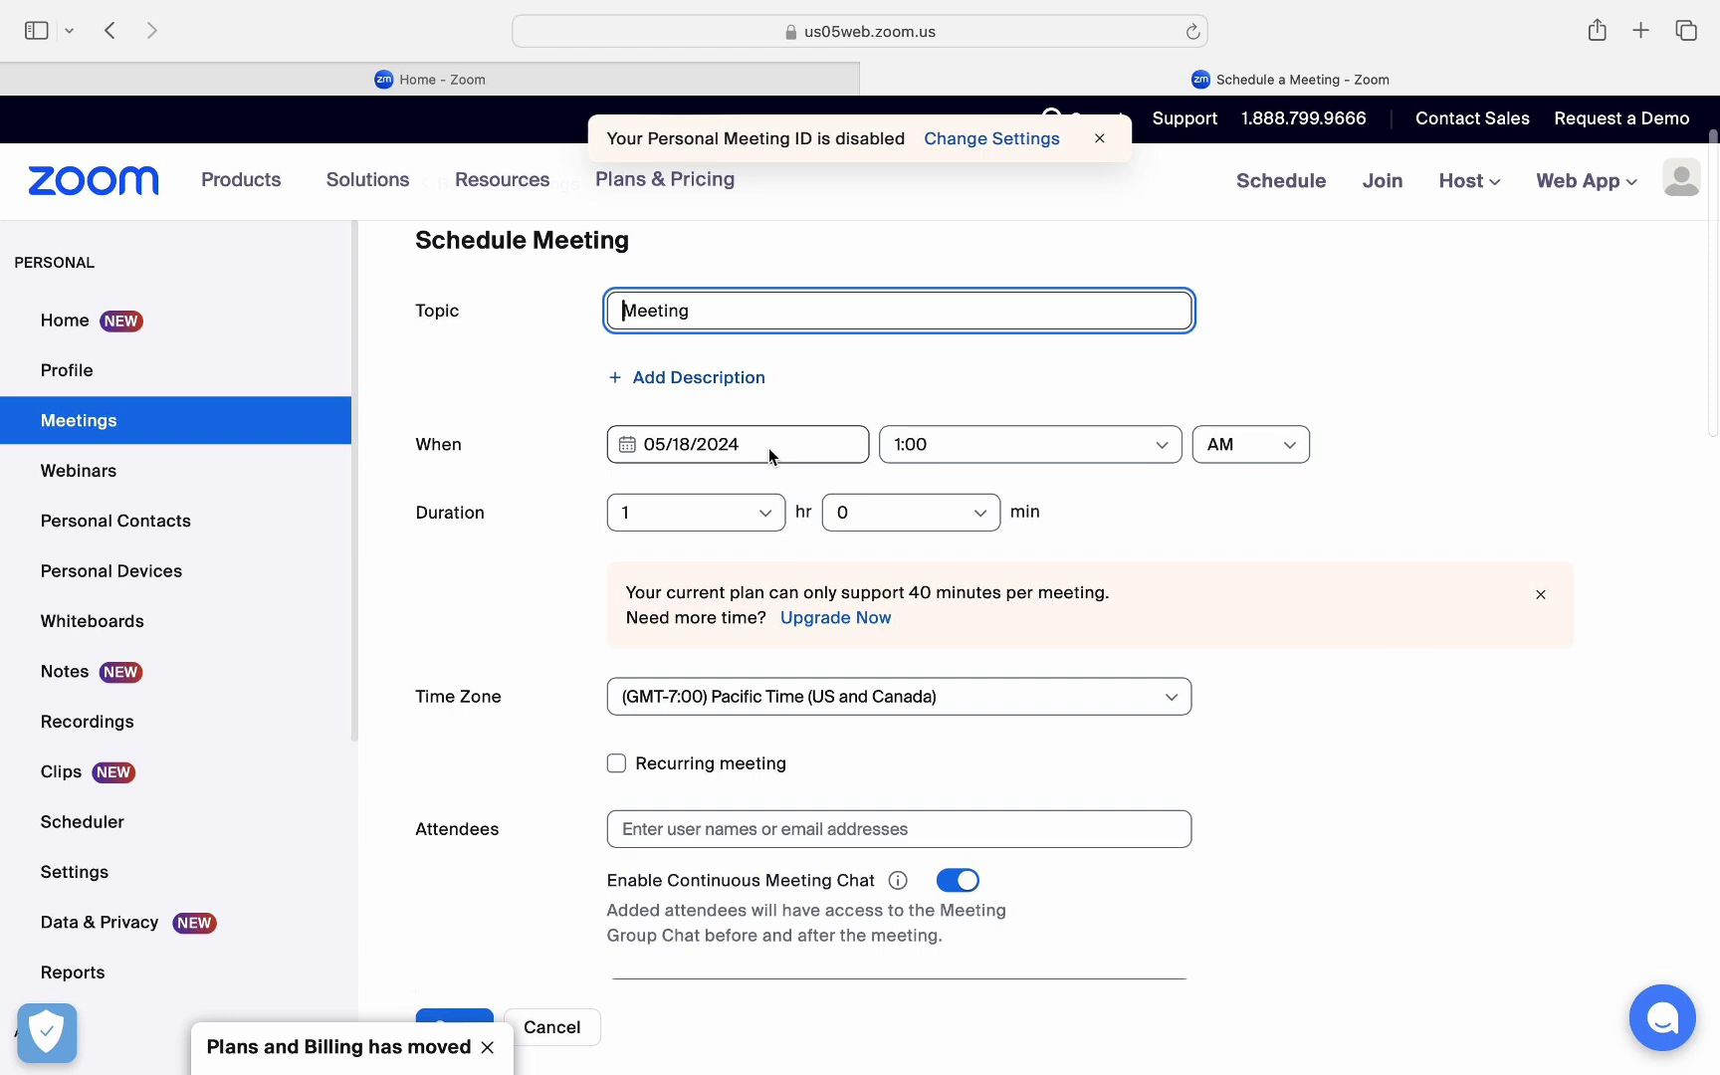
scroll(1067, 475, "down", 5)
Step: Make the meeting recur daily, every 1 day, ending 05/24/2024 after 7 occurrences
left_click(616, 459)
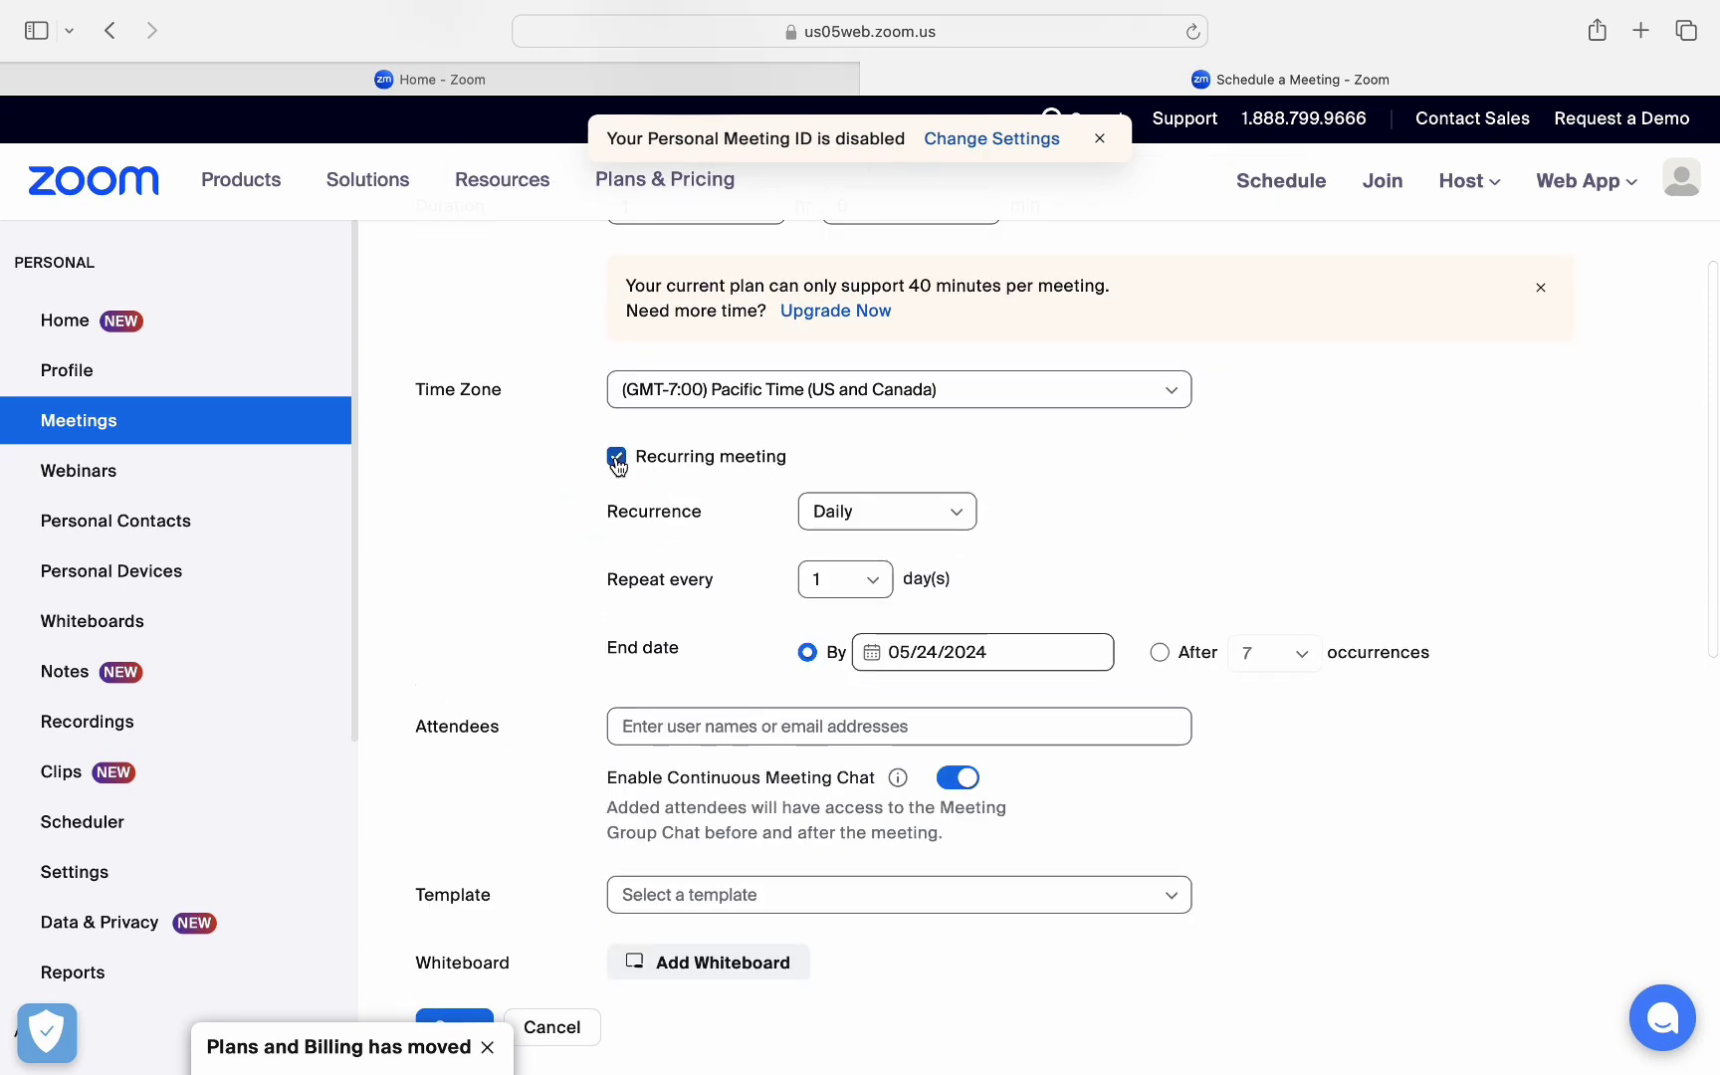
scroll(536, 535, "down", 1)
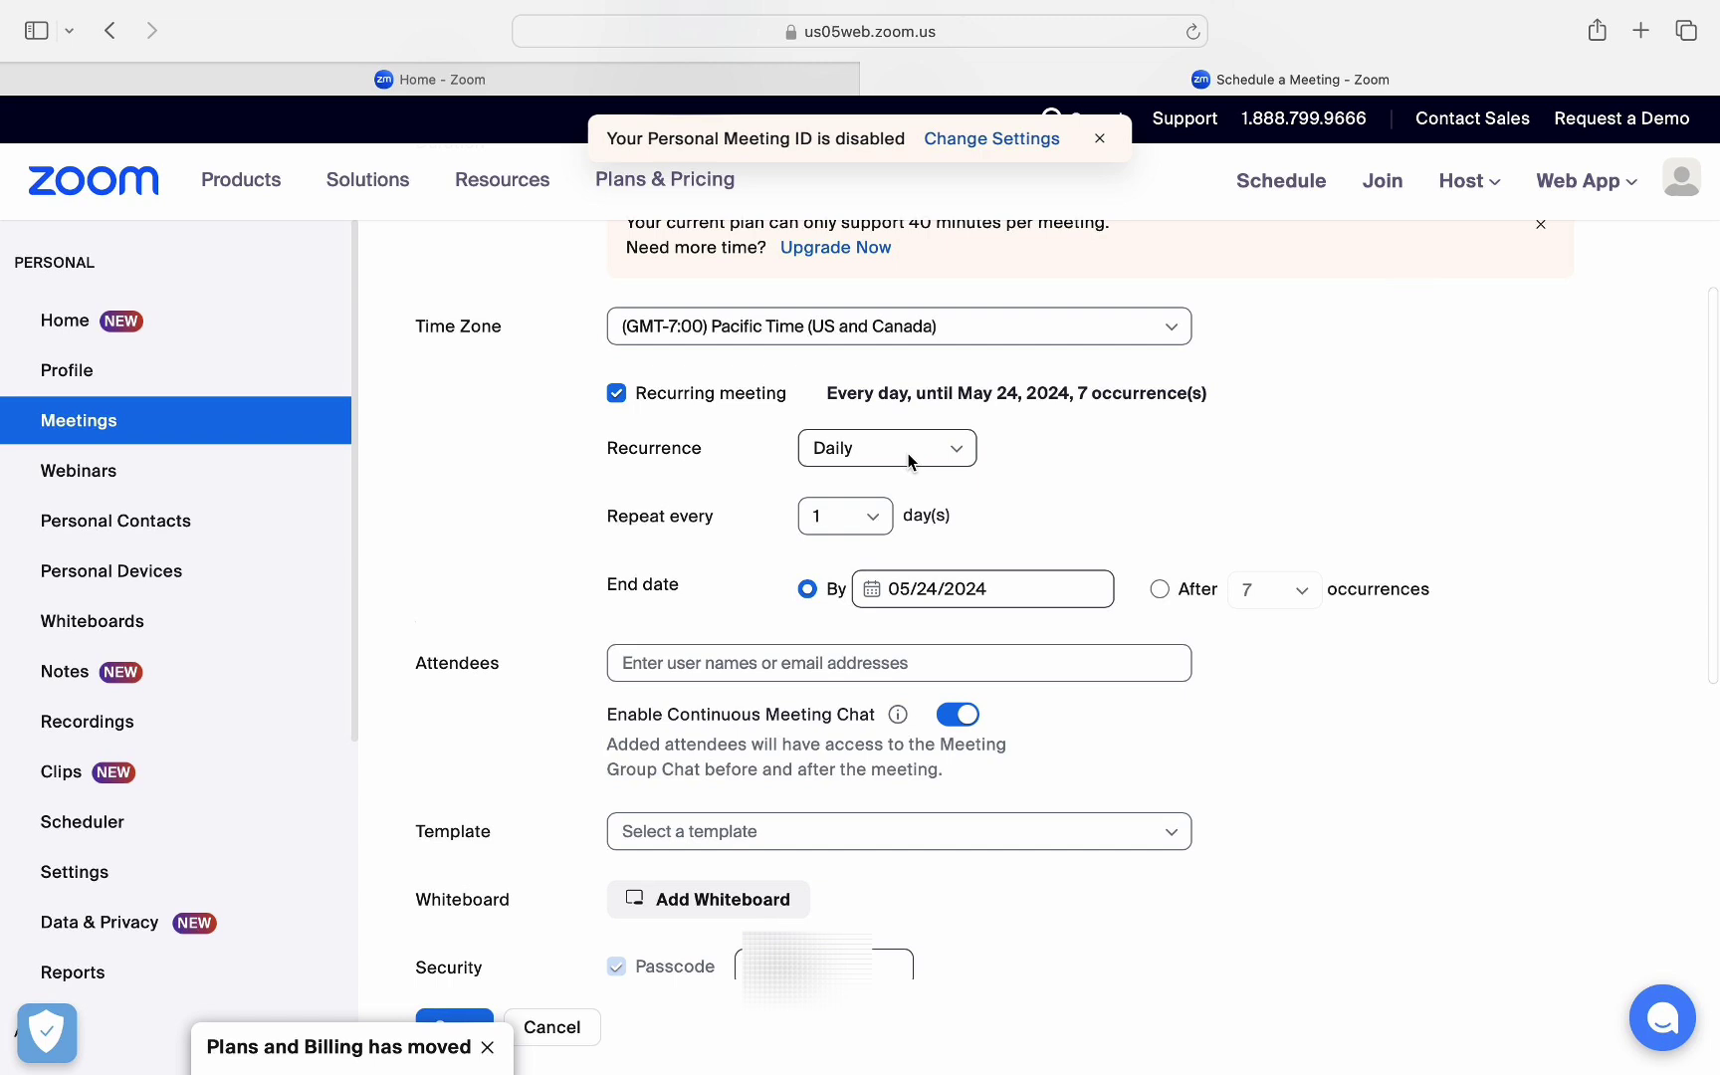
scroll(1061, 643, "down", 2)
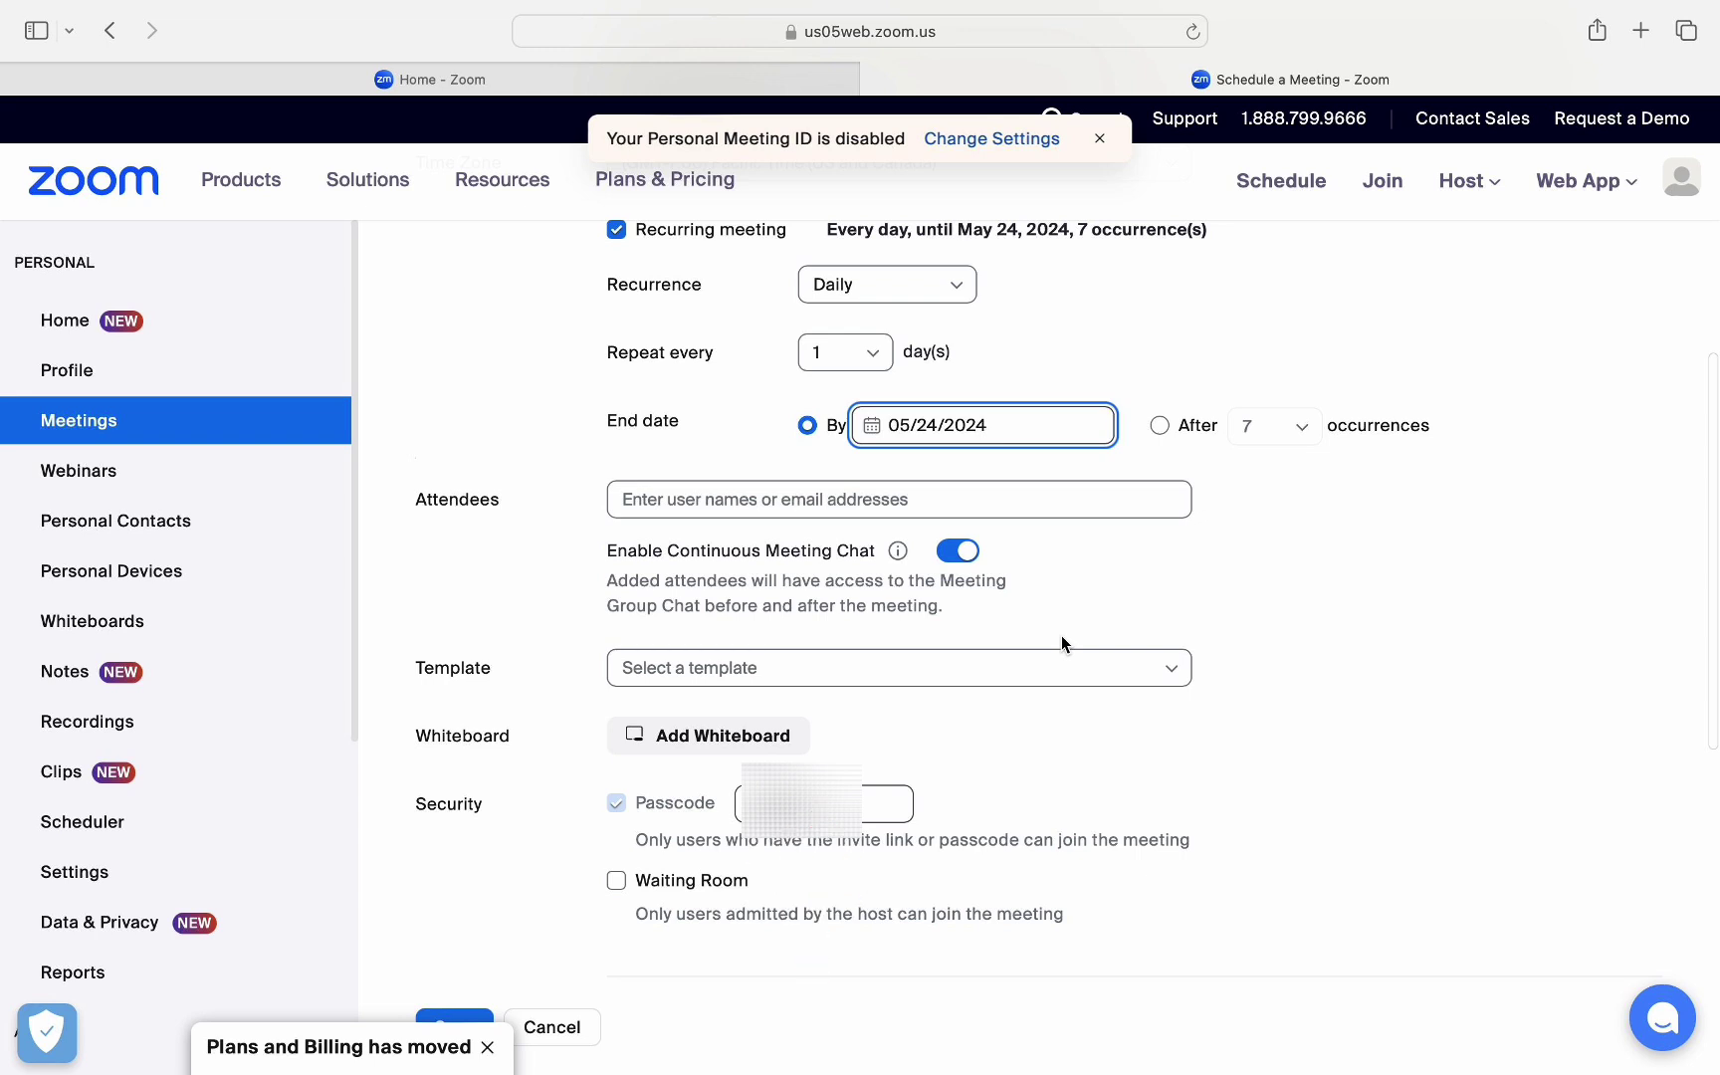
scroll(1062, 644, "down", 5)
Step: Turn host and participant video on and dismiss the 'Plans and Billing has moved' notice
left_click(777, 560)
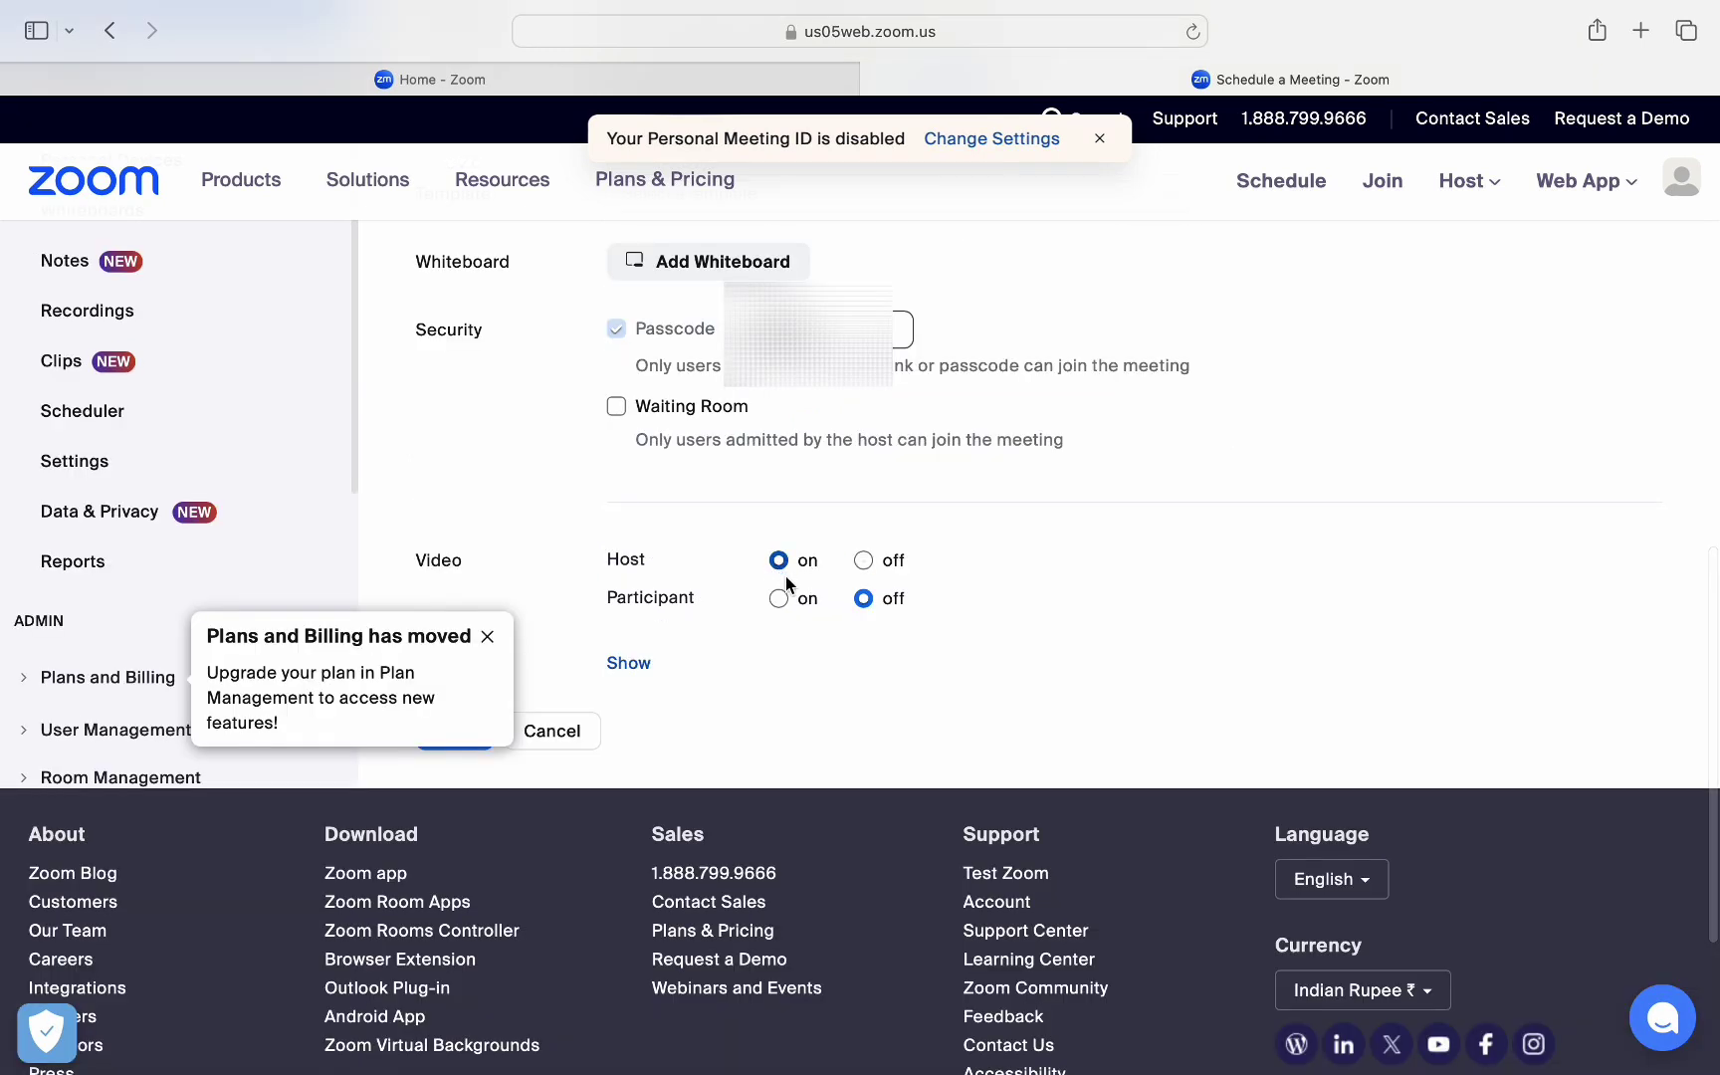
left_click(779, 599)
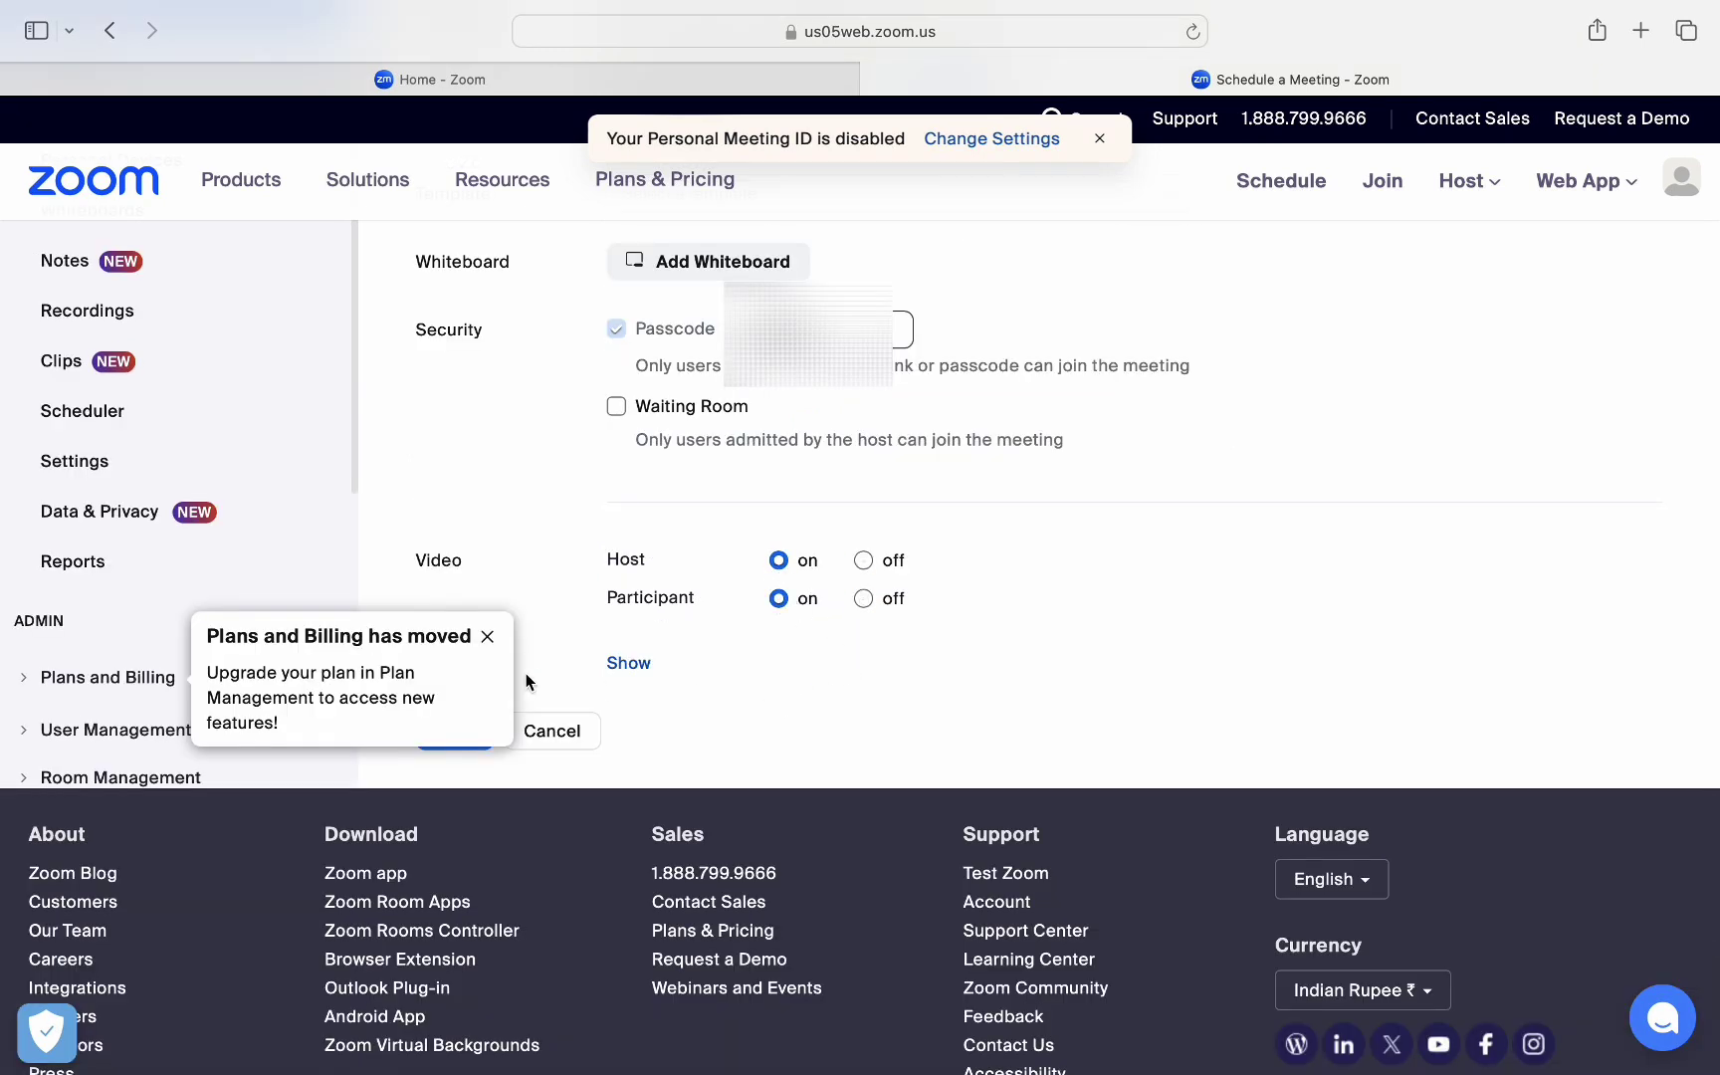
left_click(491, 632)
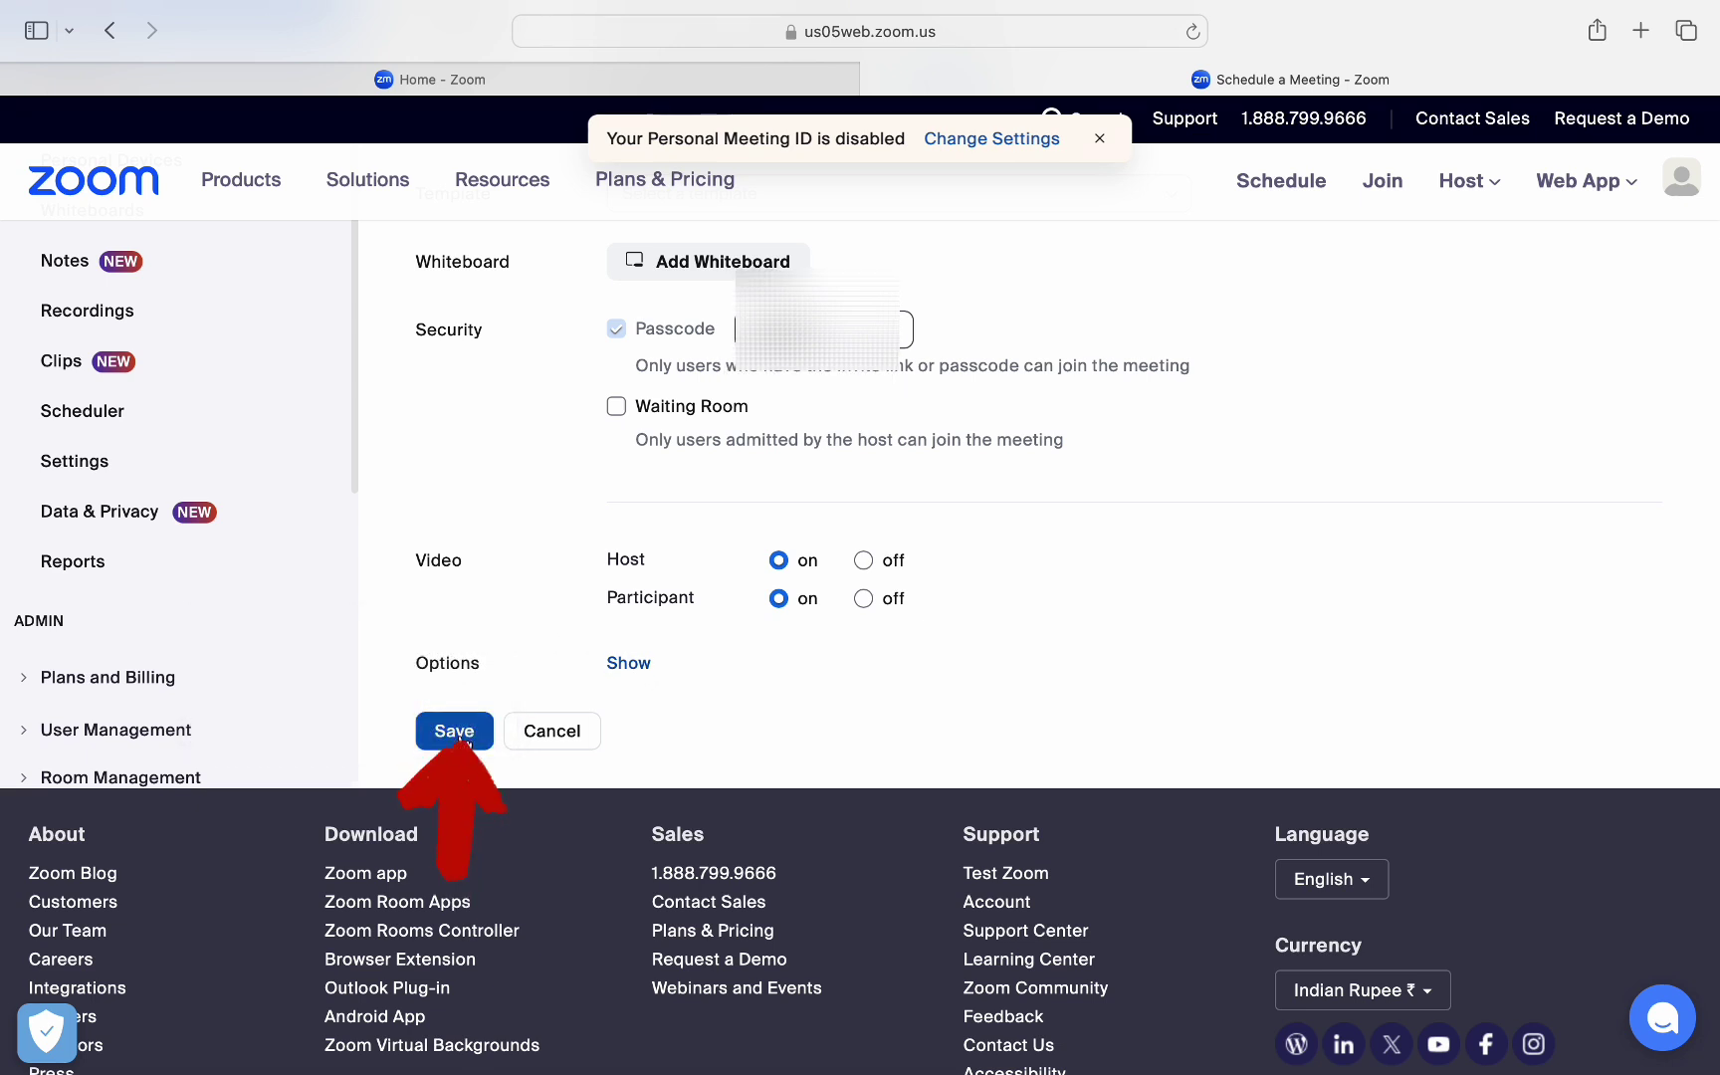
Step: Save the recurring meeting so its Meeting Information page confirms daily recurrence through May 24, 2024
left_click(453, 731)
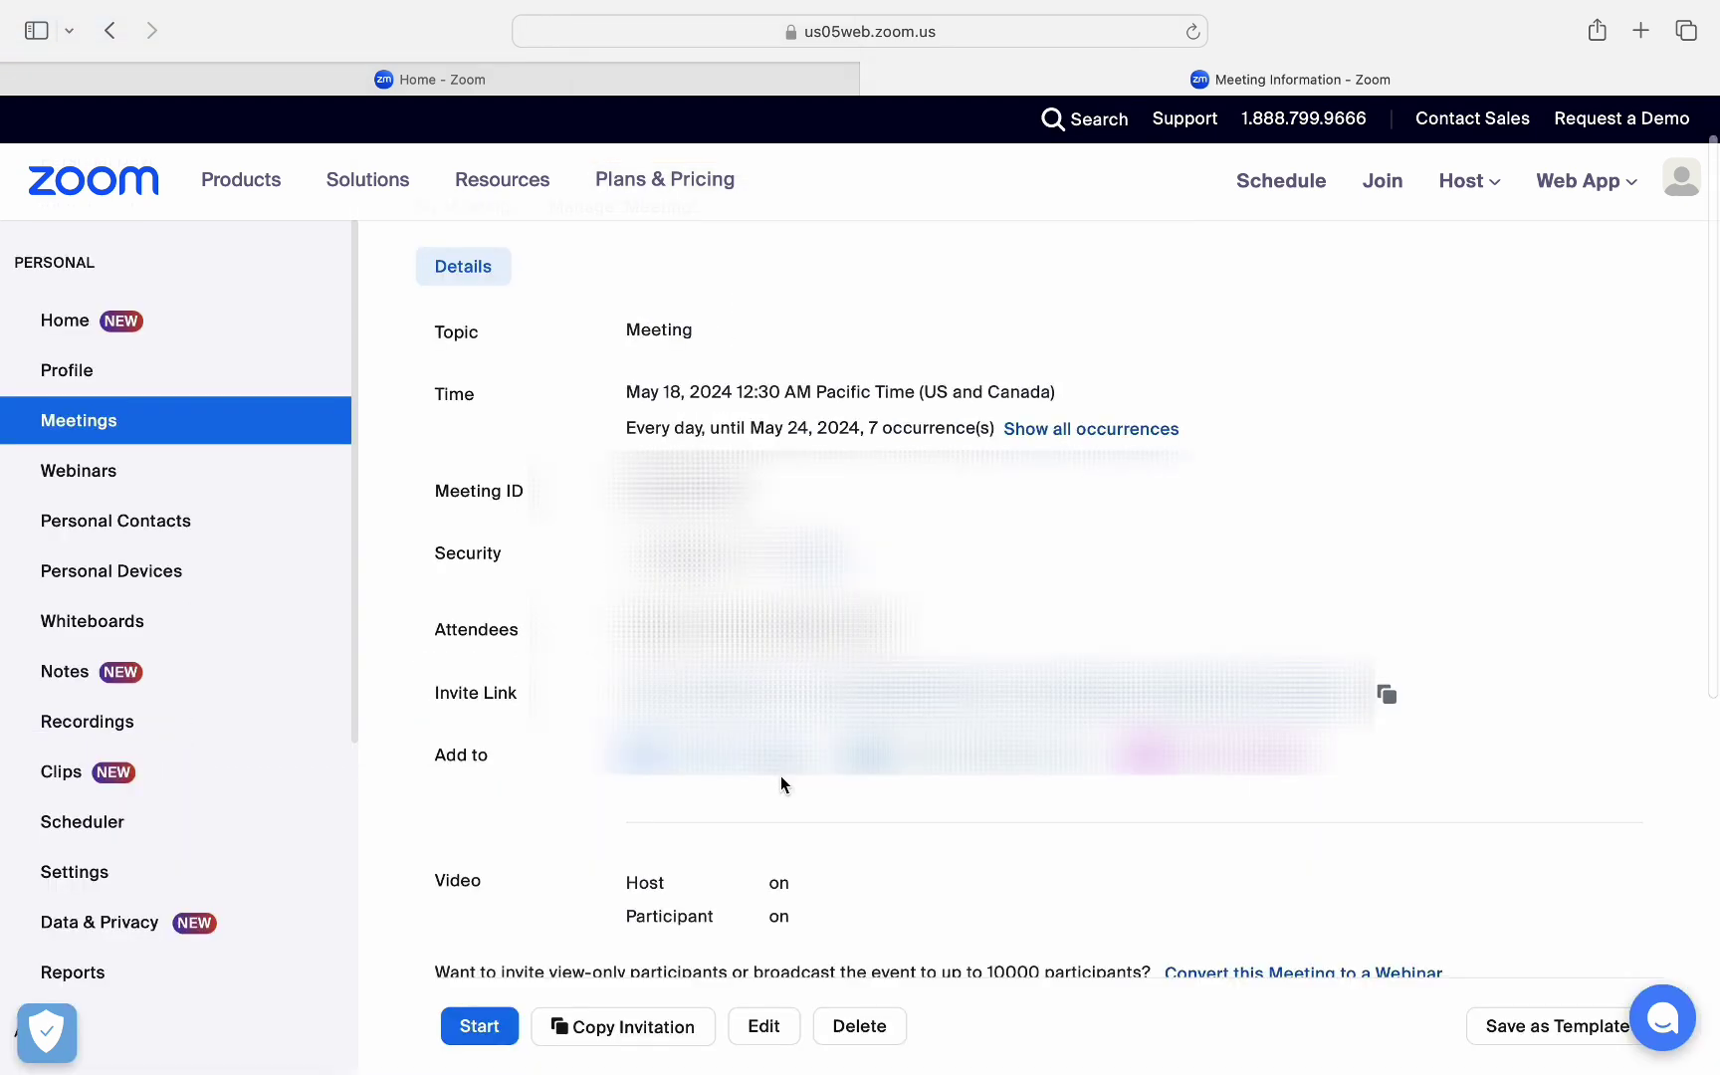